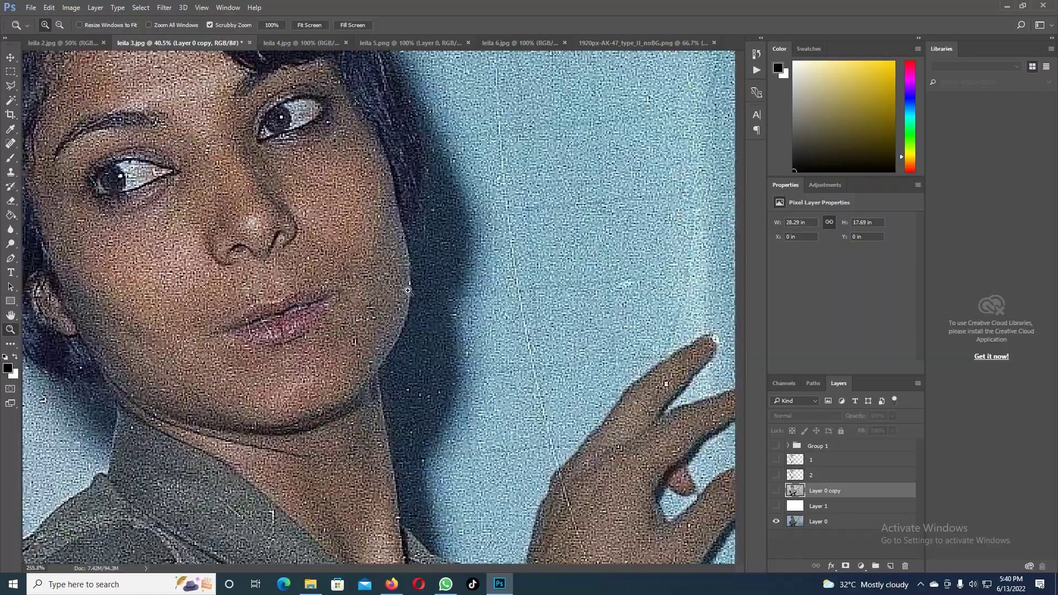
Duplicate Layer 0, the original colour photo
{"action": "left_click_drag", "start_coordinate": [352, 347], "coordinate": [410, 295]}
{"action": "left_click_drag", "start_coordinate": [342, 250], "coordinate": [419, 270]}
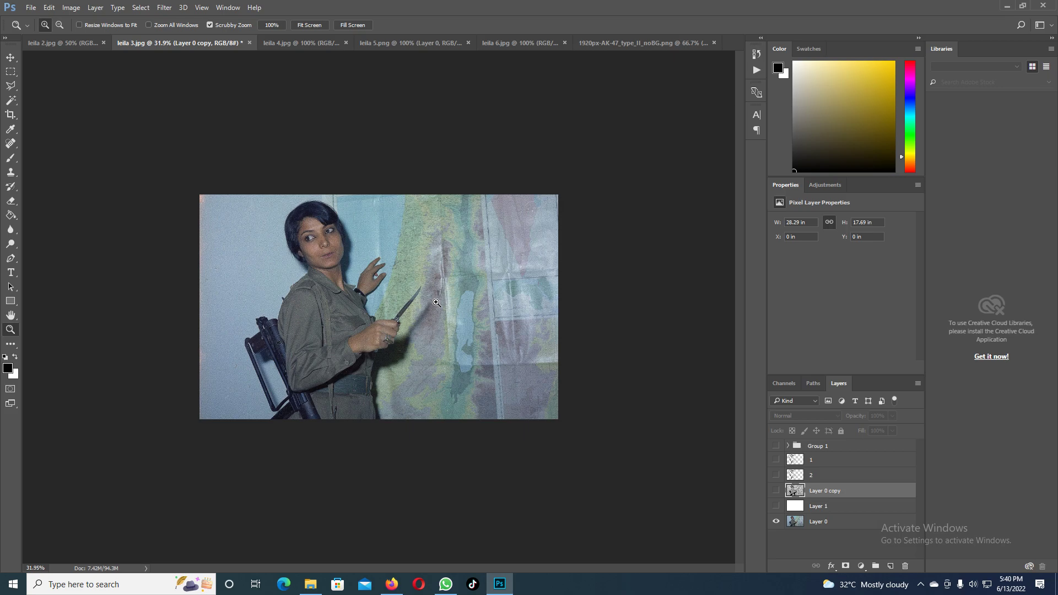
{"action": "left_click_drag", "start_coordinate": [342, 261], "coordinate": [362, 272]}
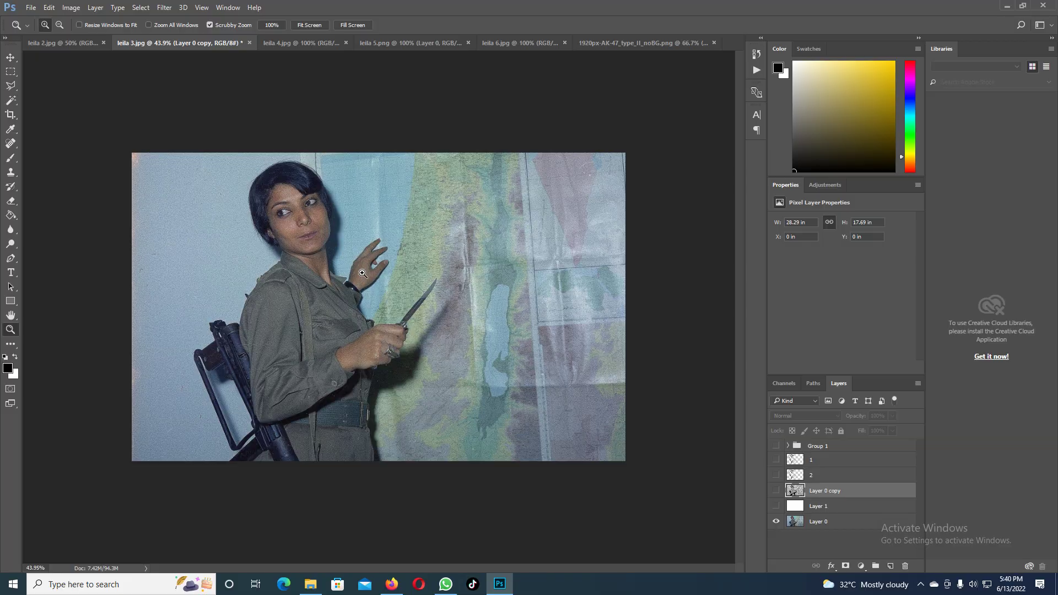
{"action": "left_click_drag", "start_coordinate": [362, 273], "coordinate": [441, 325]}
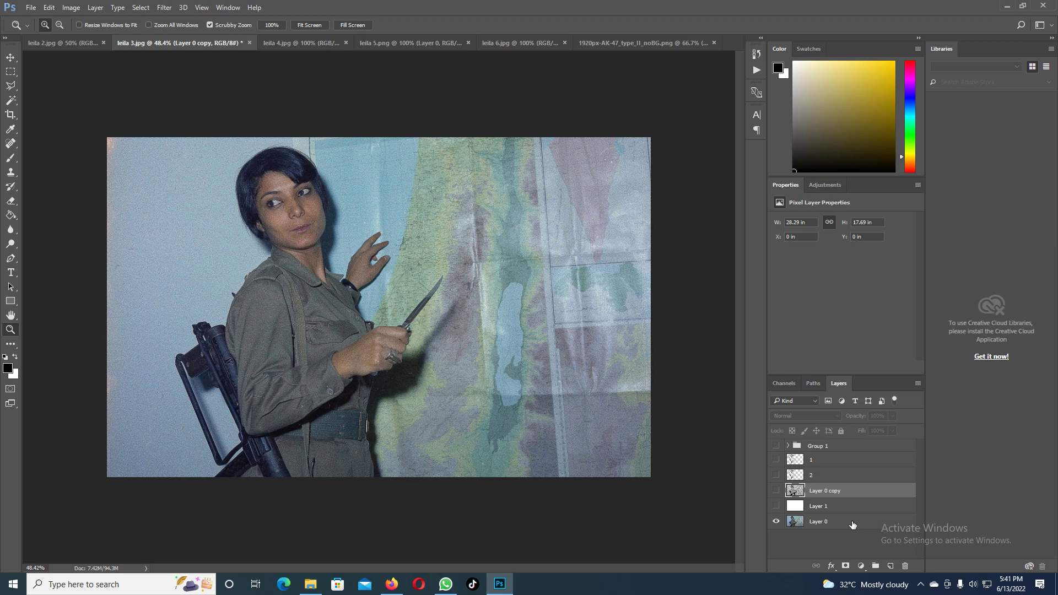
{"action": "right_click", "coordinate": [853, 524]}
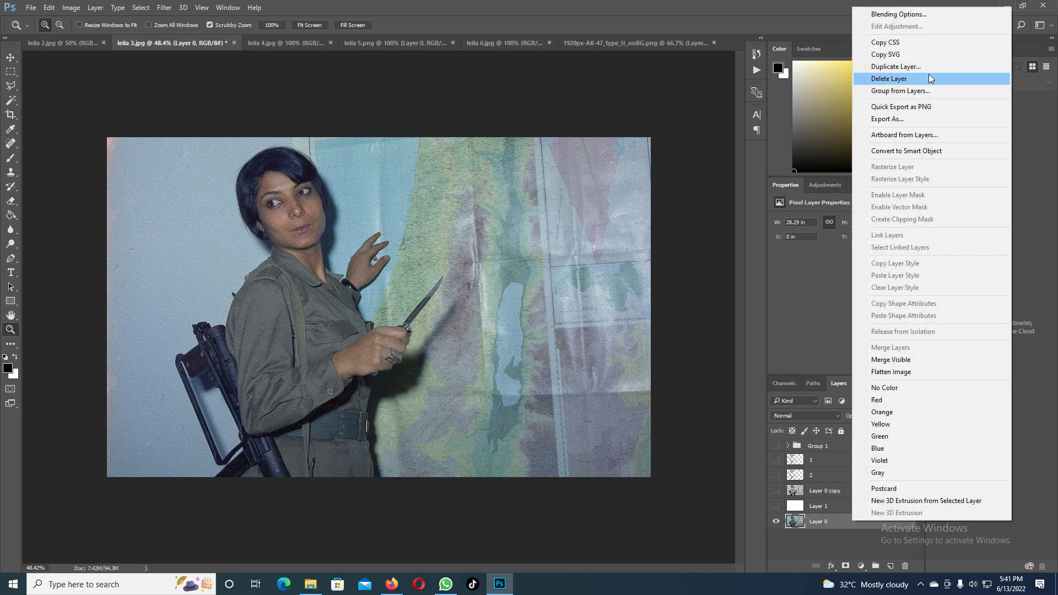
{"action": "left_click", "coordinate": [895, 66]}
{"action": "left_click", "coordinate": [623, 178]}
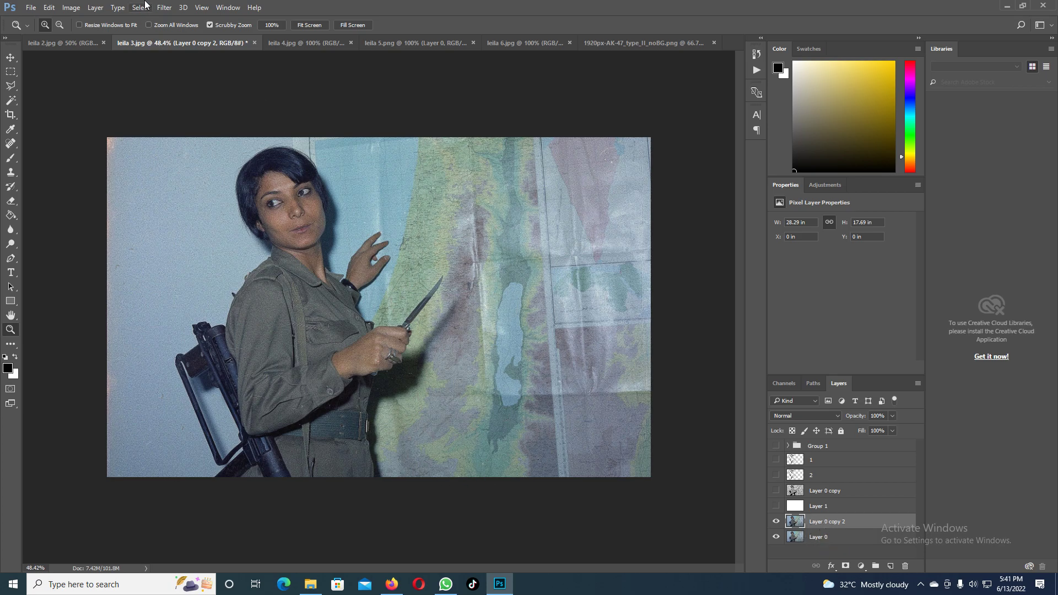
Apply the Poster Edges filter to the copied layer with Edge Thickness 10, Edge Intensity 10 and Posterization 6
{"action": "left_click", "coordinate": [165, 8]}
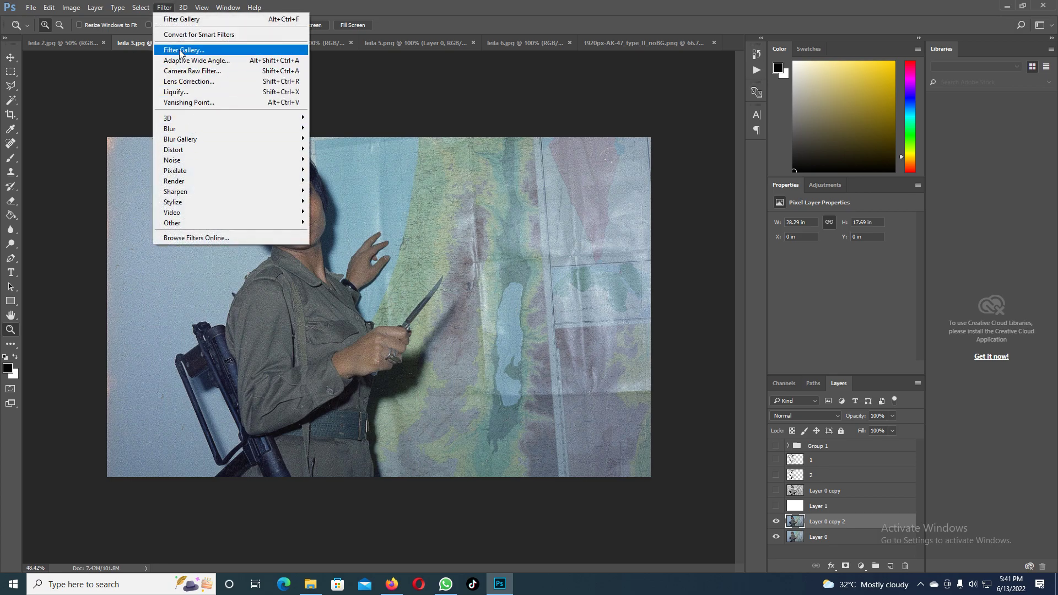
{"action": "key", "text": "Escape"}
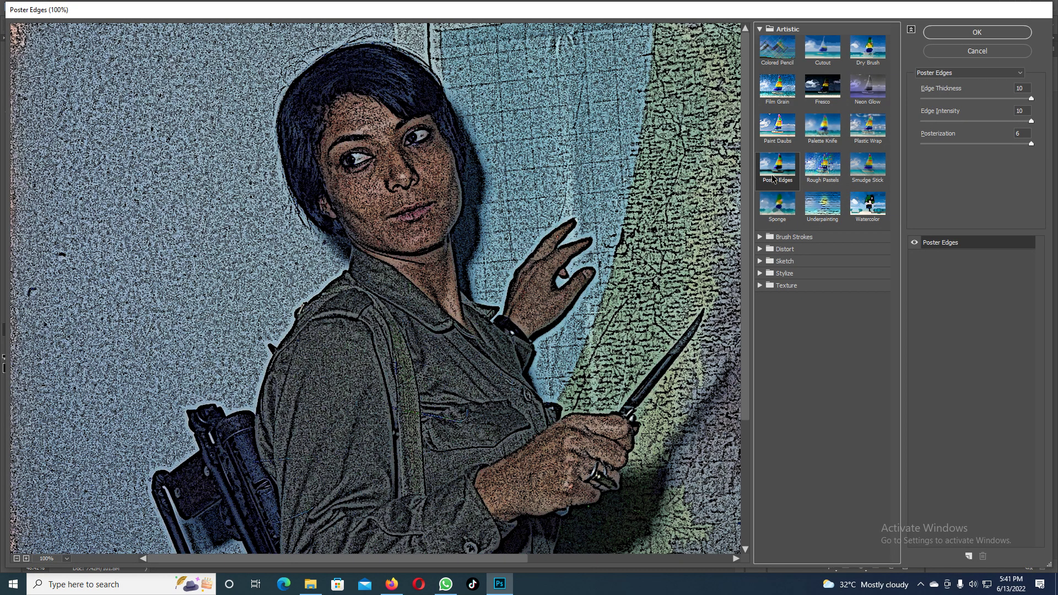
{"action": "left_click", "coordinate": [1028, 102]}
{"action": "mouse_move", "coordinate": [1027, 103]}
{"action": "left_mouse_down"}
{"action": "mouse_move", "coordinate": [921, 98]}
{"action": "mouse_move", "coordinate": [1006, 98]}
{"action": "left_mouse_up"}
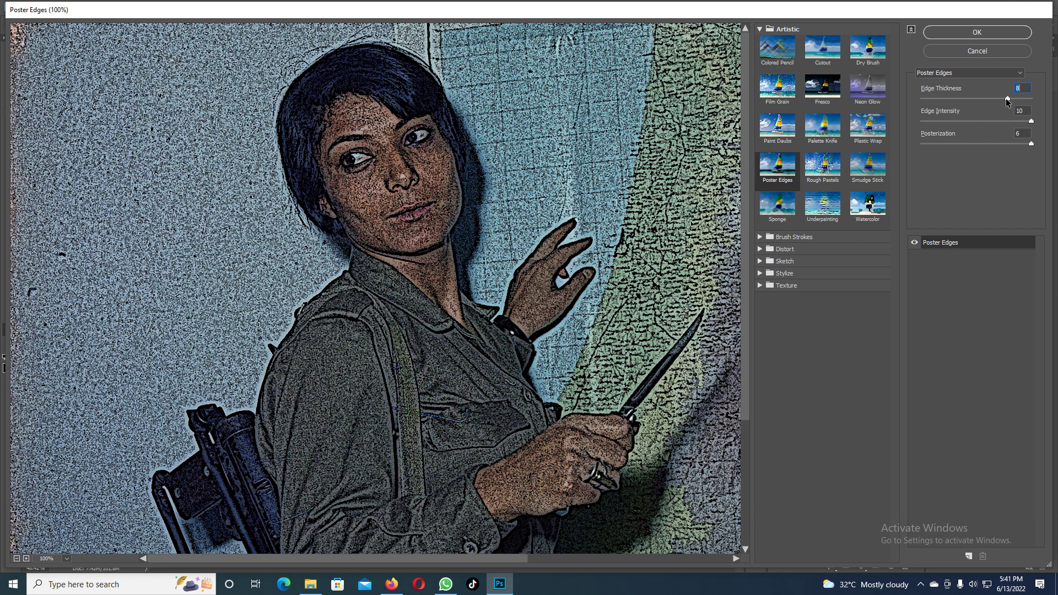
{"action": "left_click_drag", "start_coordinate": [1006, 98], "coordinate": [1031, 99]}
{"action": "left_click_drag", "start_coordinate": [1029, 148], "coordinate": [1053, 150]}
{"action": "left_click", "coordinate": [987, 35]}
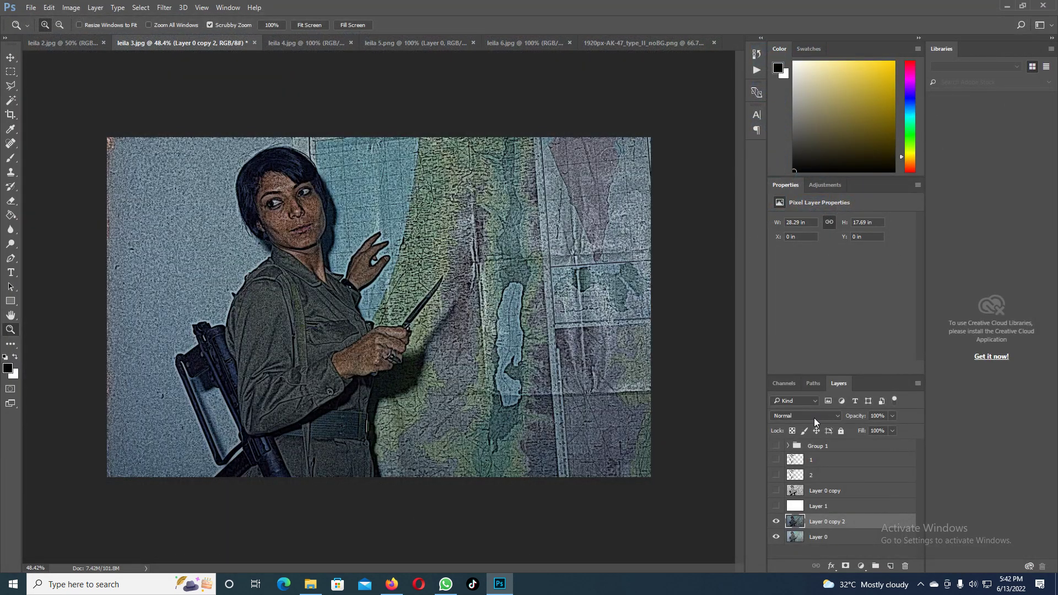
Desaturate the filtered copy of the photo
{"action": "left_click", "coordinate": [76, 9]}
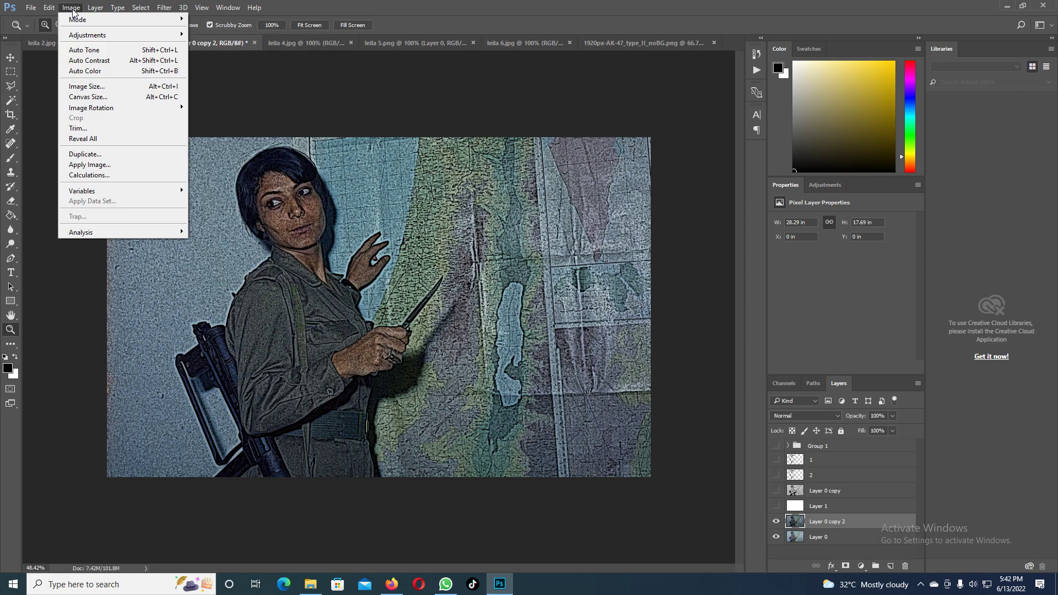
{"action": "mouse_move", "coordinate": [82, 37]}
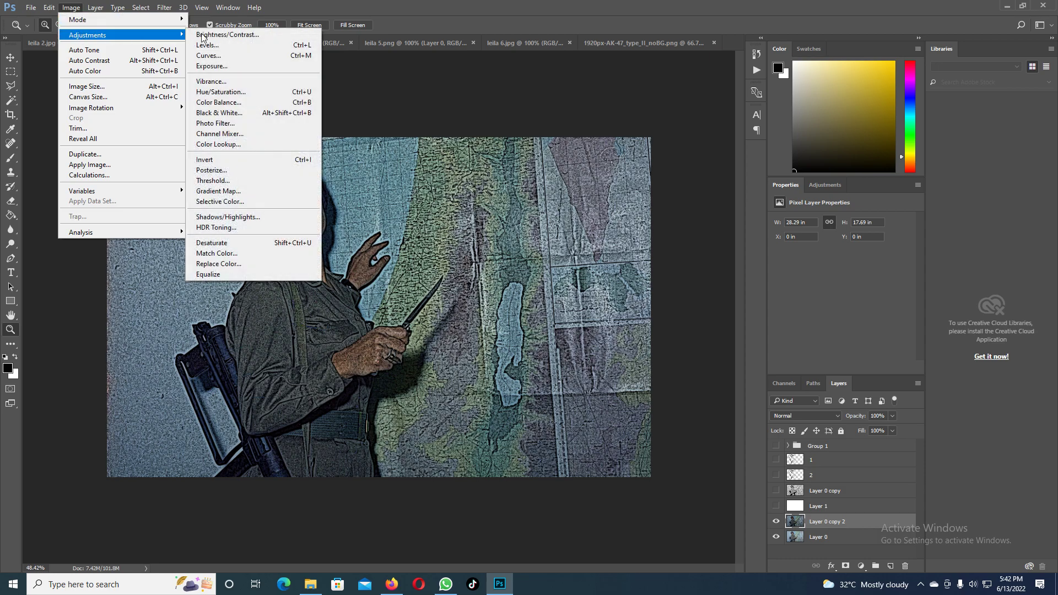
{"action": "left_click", "coordinate": [238, 243]}
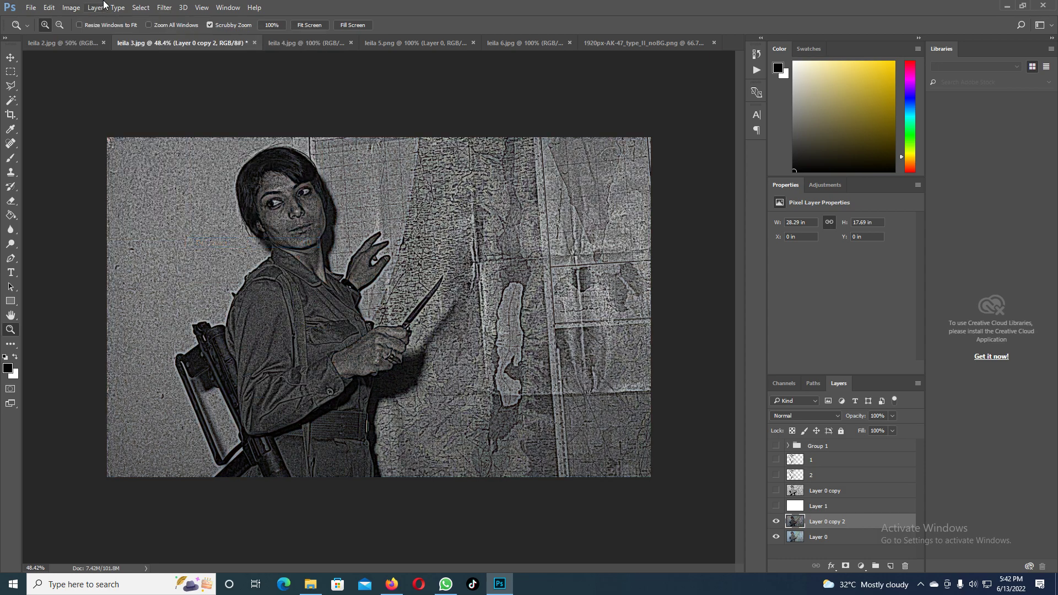
{"action": "left_click", "coordinate": [71, 7]}
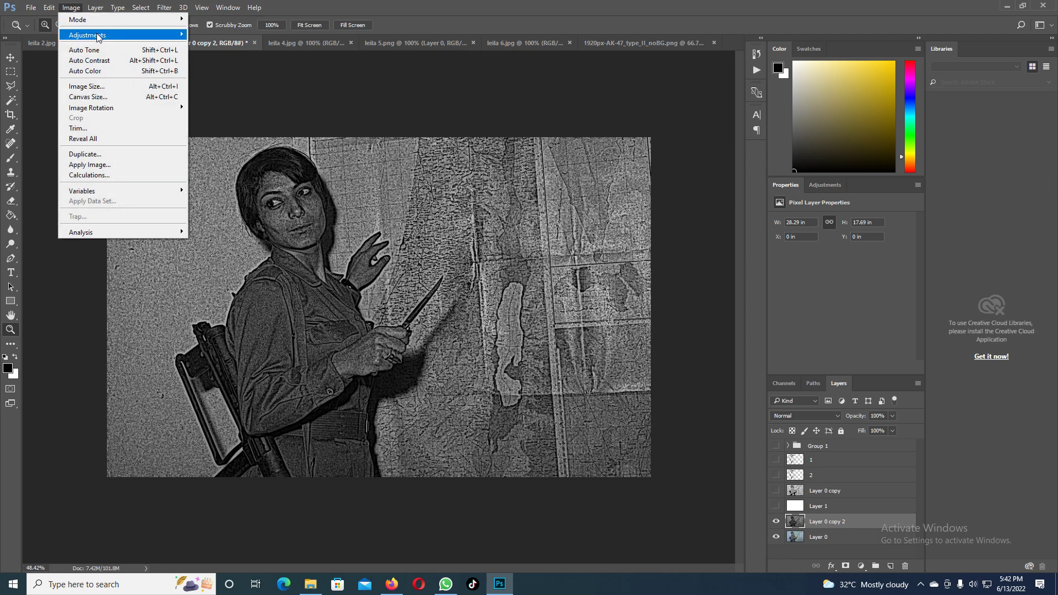
{"action": "mouse_move", "coordinate": [98, 37]}
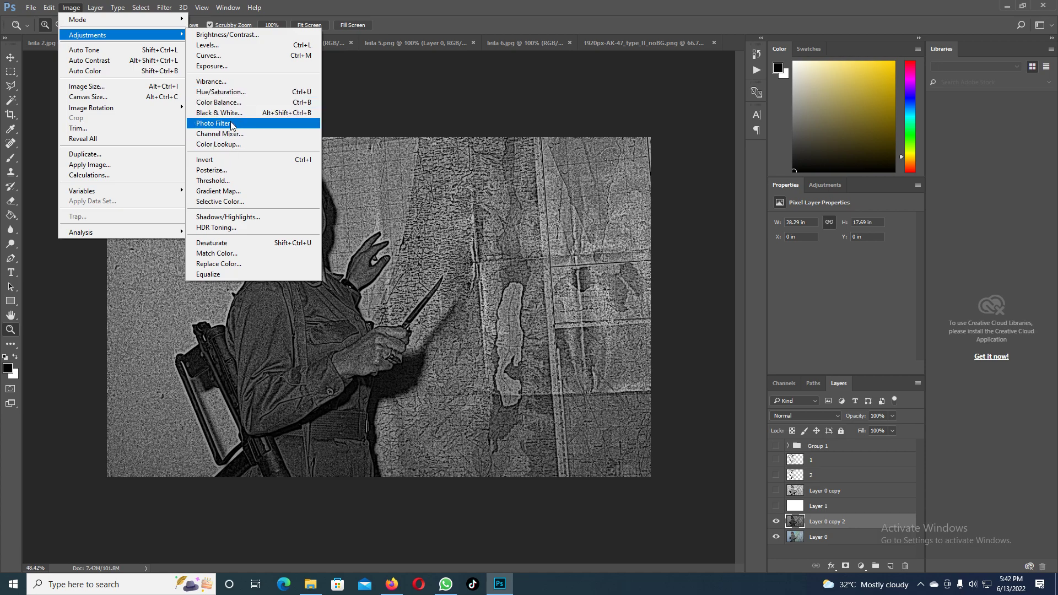
{"action": "left_click", "coordinate": [233, 181]}
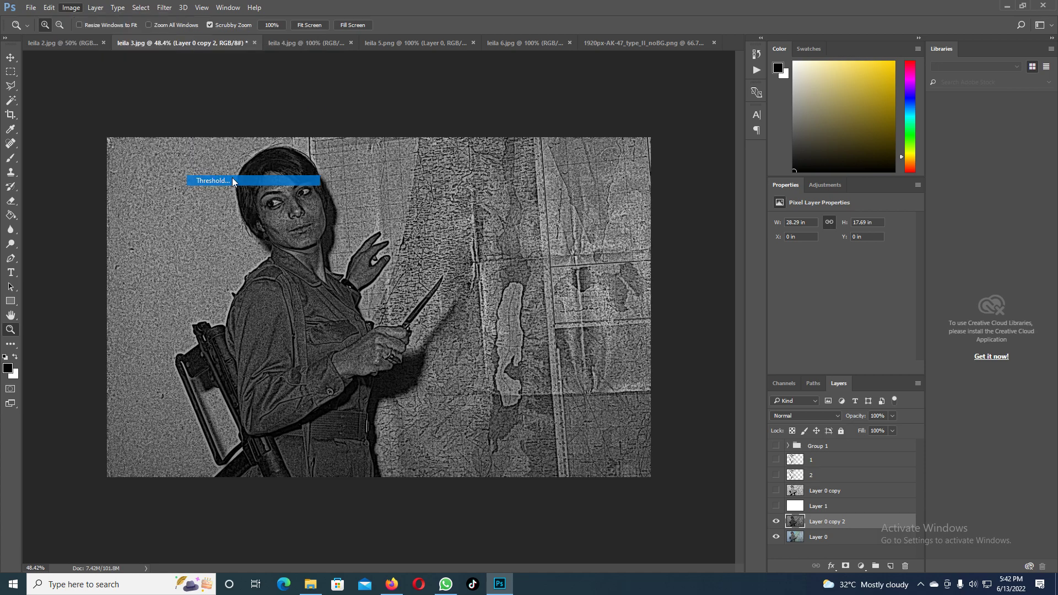
{"action": "mouse_move", "coordinate": [503, 251]}
{"action": "left_mouse_down"}
{"action": "mouse_move", "coordinate": [470, 249]}
{"action": "mouse_move", "coordinate": [493, 250]}
{"action": "left_mouse_up"}
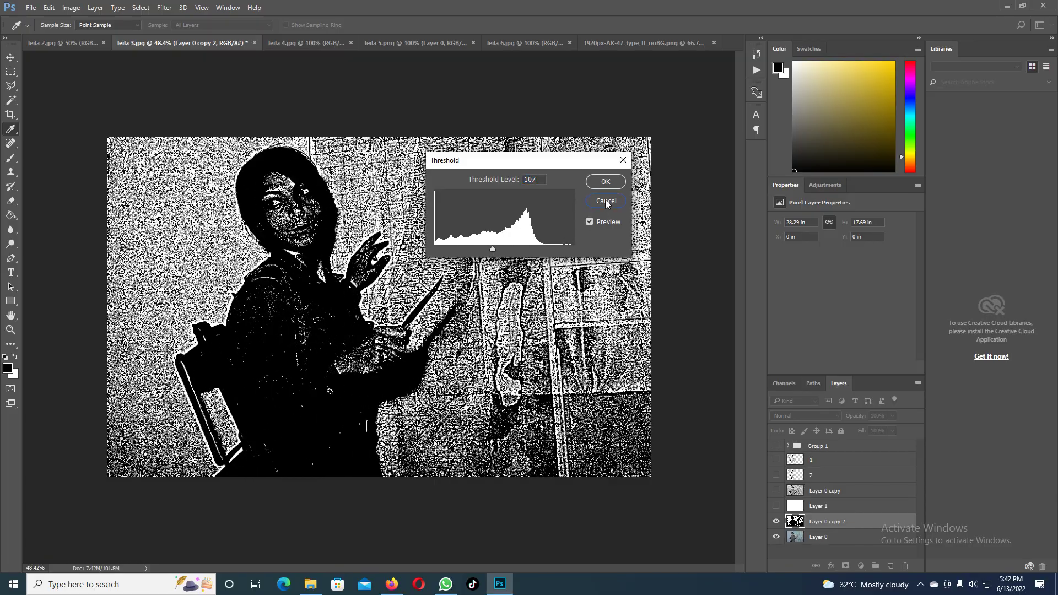
{"action": "left_click", "coordinate": [605, 201]}
{"action": "left_click_drag", "start_coordinate": [252, 170], "coordinate": [343, 291]}
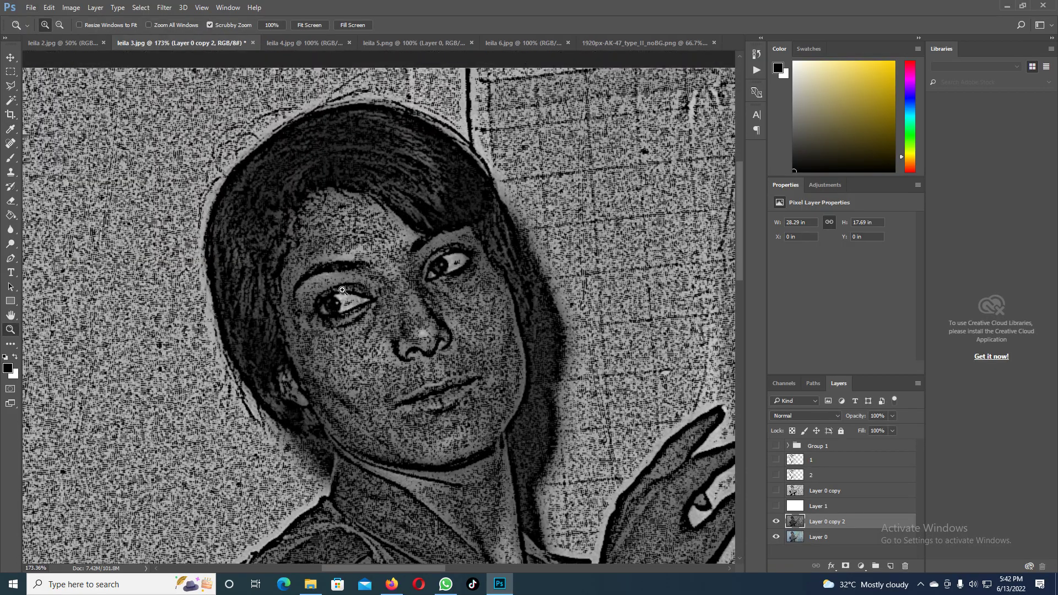
{"action": "left_click", "coordinate": [72, 9]}
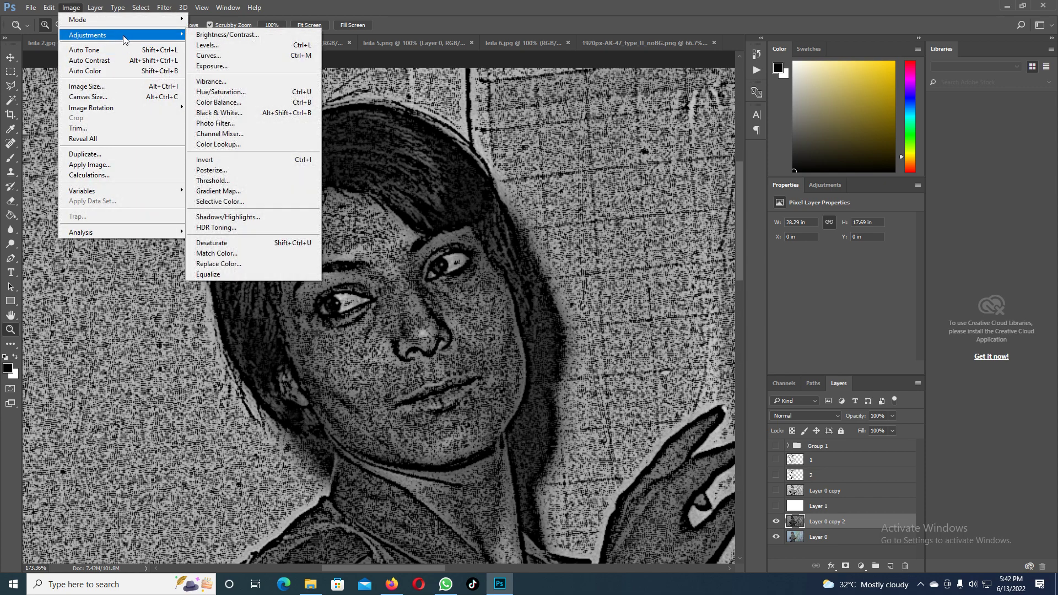
{"action": "left_click", "coordinate": [256, 181]}
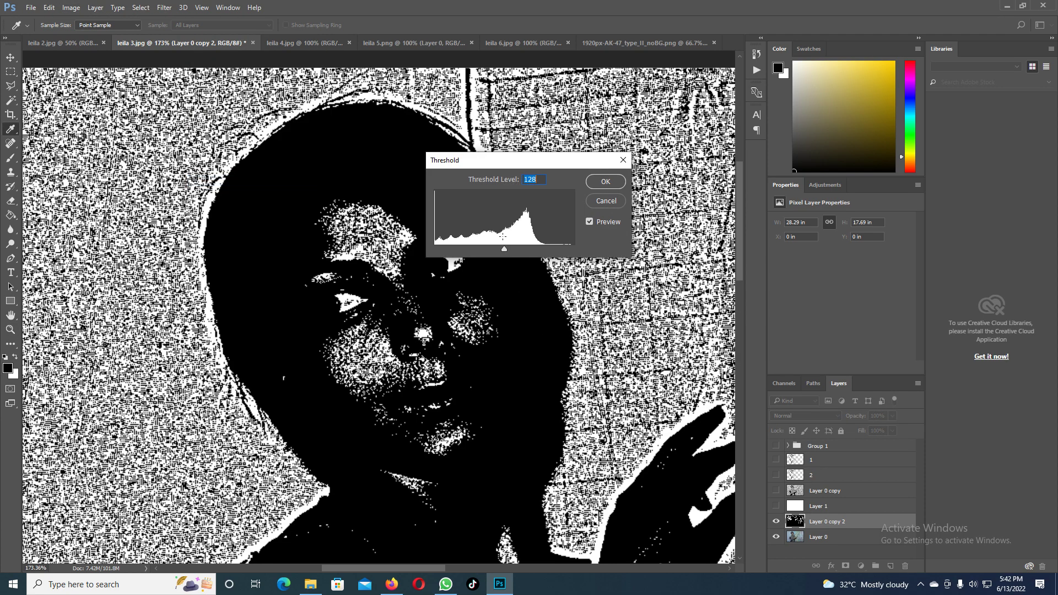
{"action": "left_click_drag", "start_coordinate": [504, 249], "coordinate": [457, 251]}
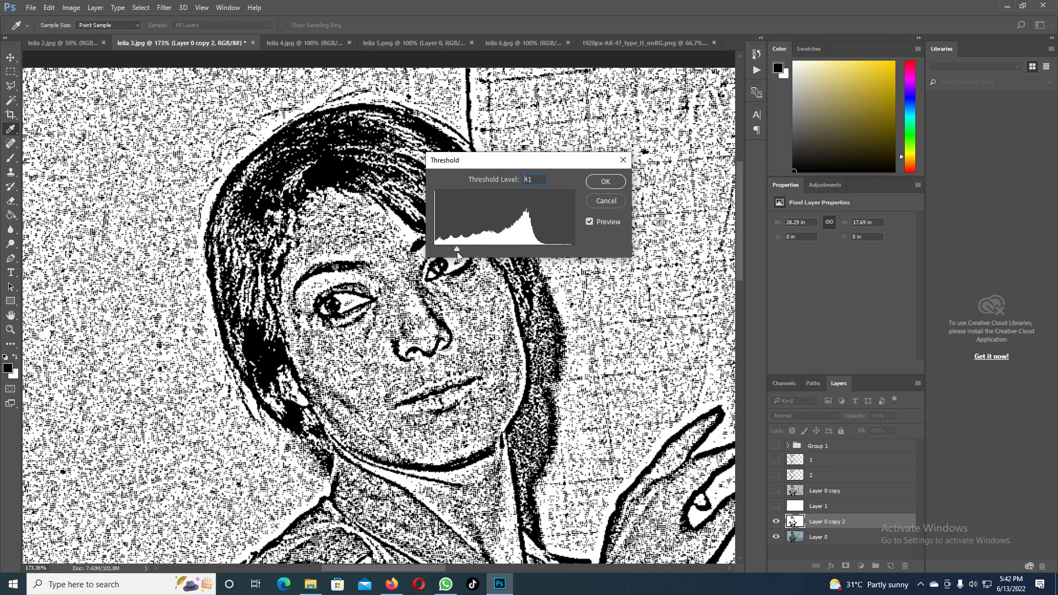
{"action": "left_click", "coordinate": [606, 200]}
{"action": "key", "text": "z"}
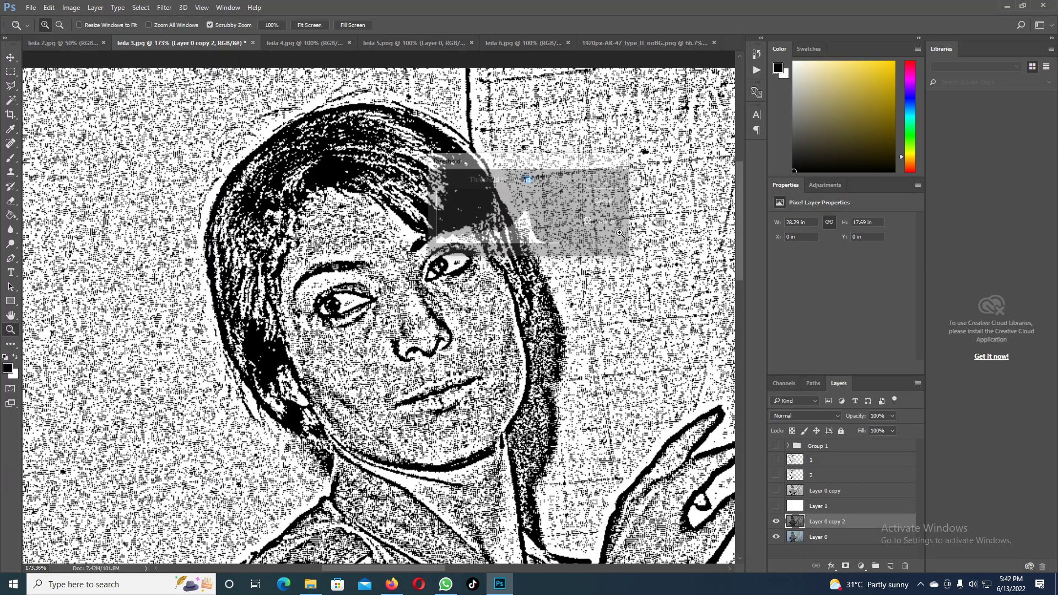
Make the black-and-white Layer 0 copy visible and create a new empty layer directly above it
{"action": "left_click", "coordinate": [775, 490]}
{"action": "left_click_drag", "start_coordinate": [457, 306], "coordinate": [321, 237]}
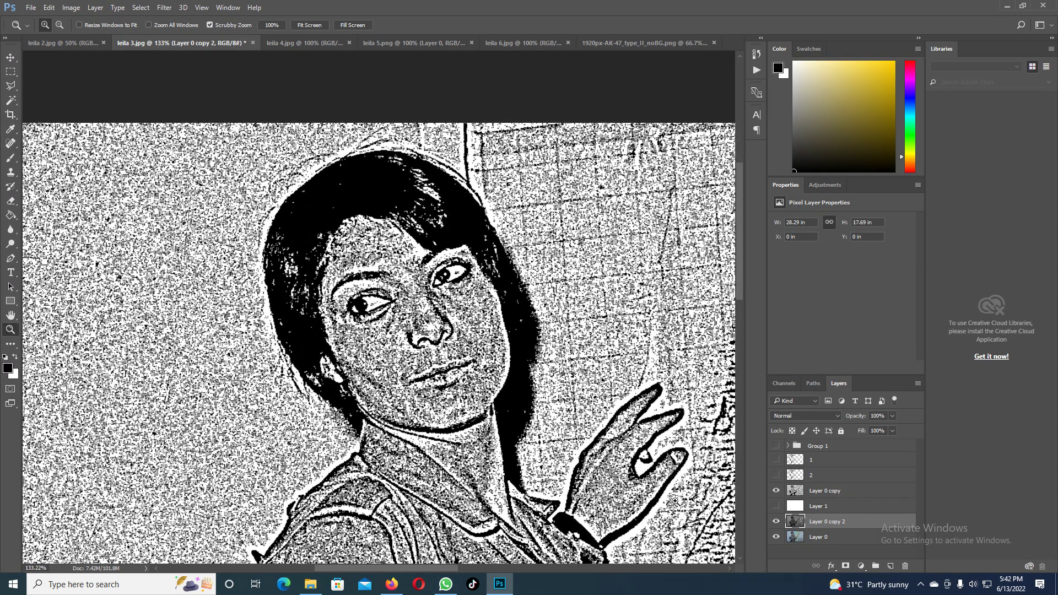
{"action": "left_click", "coordinate": [848, 492]}
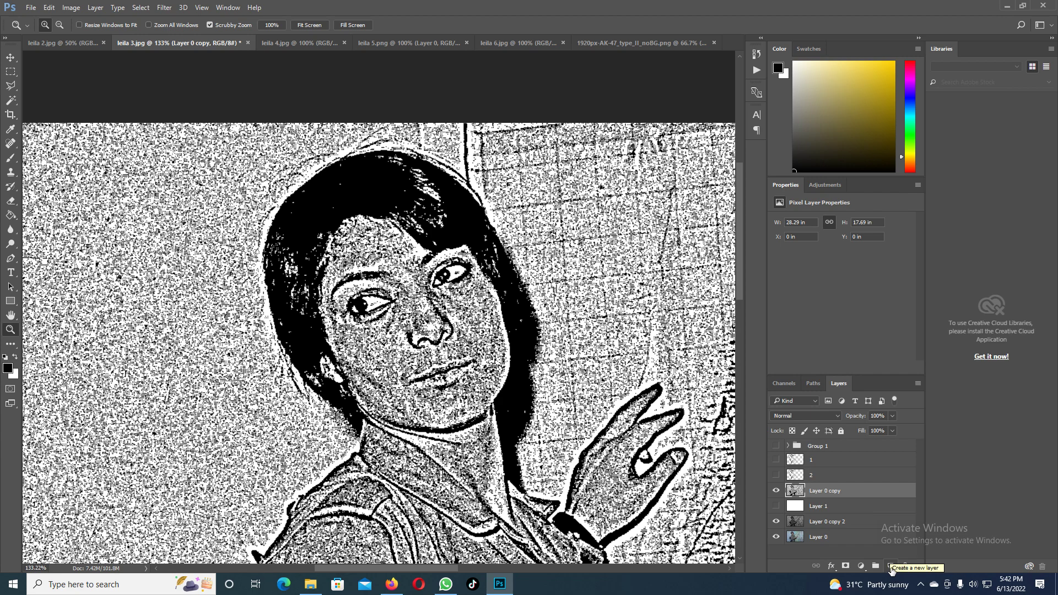
{"action": "left_click", "coordinate": [891, 568]}
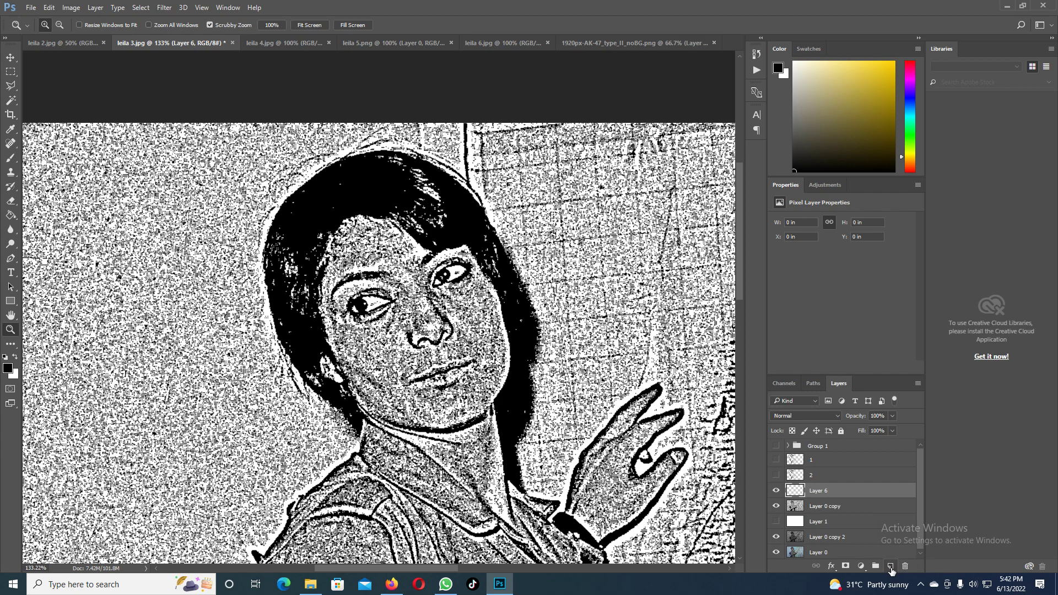
Trace the eyebrow on the left side of the face with the Polygonal Lasso and fill it with black on the new layer
{"action": "left_click", "coordinate": [9, 90]}
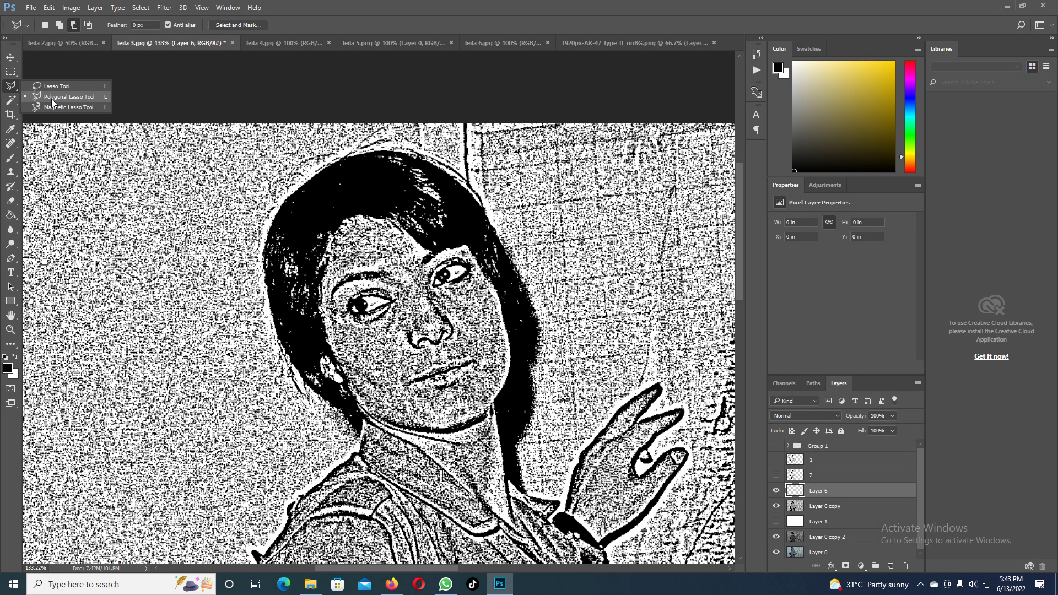
{"action": "left_click", "coordinate": [10, 330]}
{"action": "left_click_drag", "start_coordinate": [333, 303], "coordinate": [387, 322]}
{"action": "left_click", "coordinate": [11, 86]}
{"action": "mouse_move", "coordinate": [333, 296]}
{"action": "left_mouse_down"}
{"action": "mouse_move", "coordinate": [385, 237]}
{"action": "mouse_move", "coordinate": [460, 238]}
{"action": "mouse_move", "coordinate": [494, 222]}
{"action": "mouse_move", "coordinate": [456, 213]}
{"action": "mouse_move", "coordinate": [372, 223]}
{"action": "left_mouse_up"}
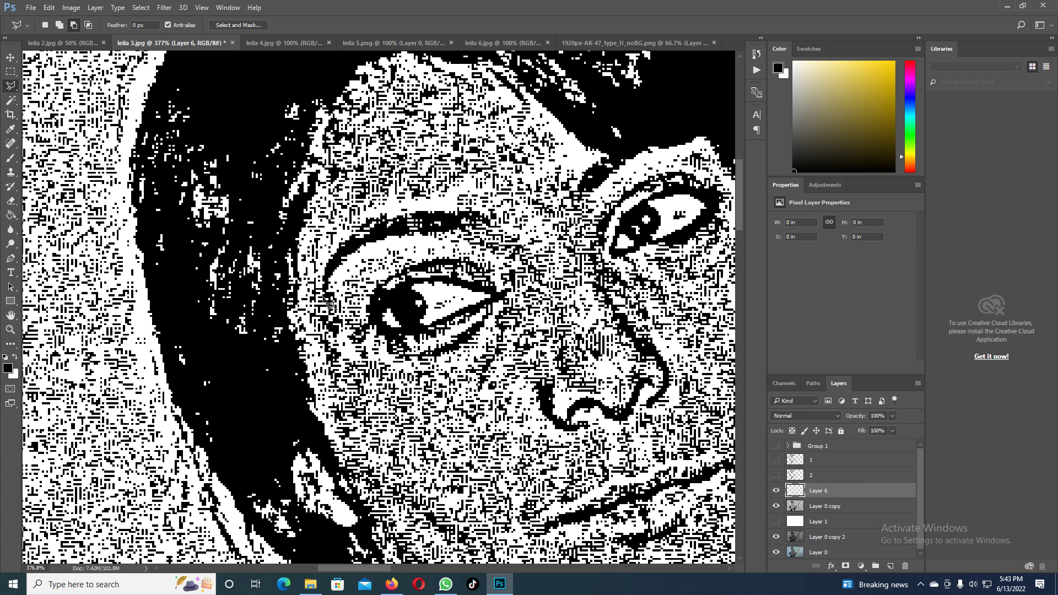
{"action": "left_click", "coordinate": [10, 214]}
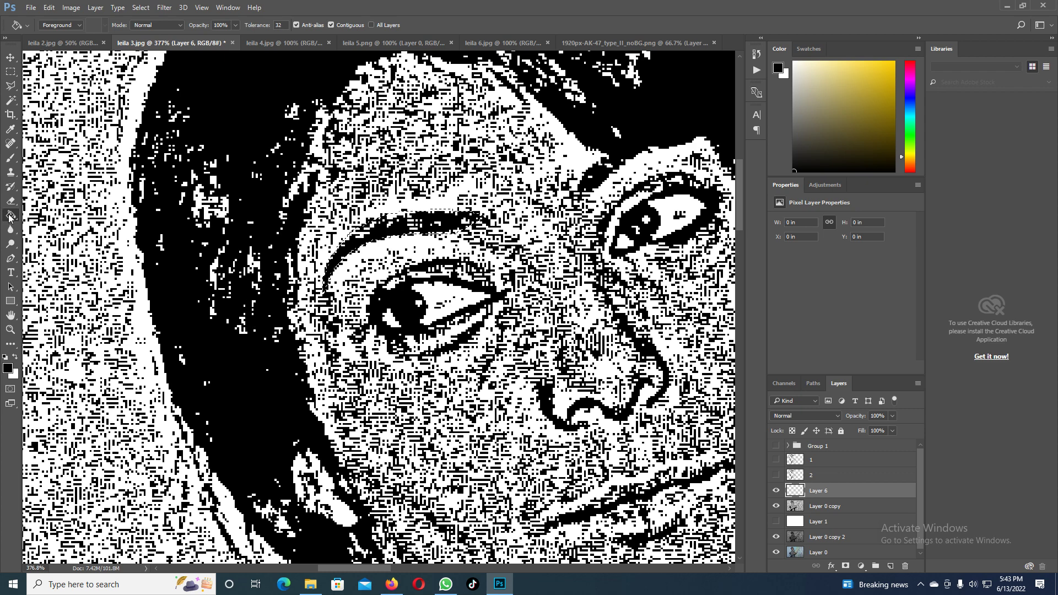
{"action": "left_click", "coordinate": [15, 358]}
{"action": "left_click", "coordinate": [15, 358]}
{"action": "left_click", "coordinate": [15, 358]}
{"action": "left_click", "coordinate": [15, 357]}
{"action": "left_click", "coordinate": [457, 228]}
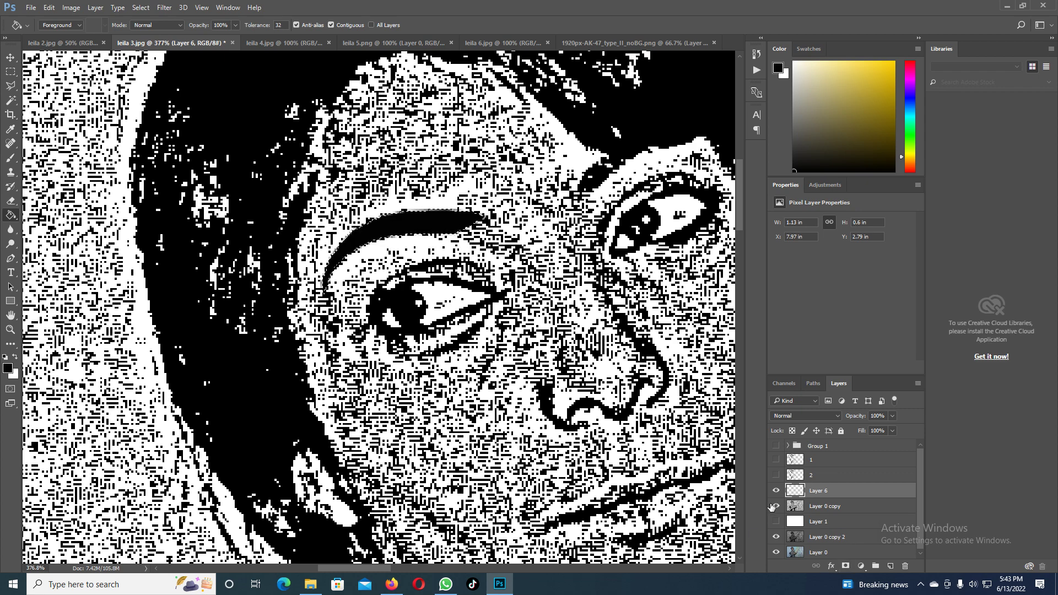
Show the white Layer 1 and check the filled eyebrow against it with Layer 0 copy briefly hidden
{"action": "left_click", "coordinate": [776, 507]}
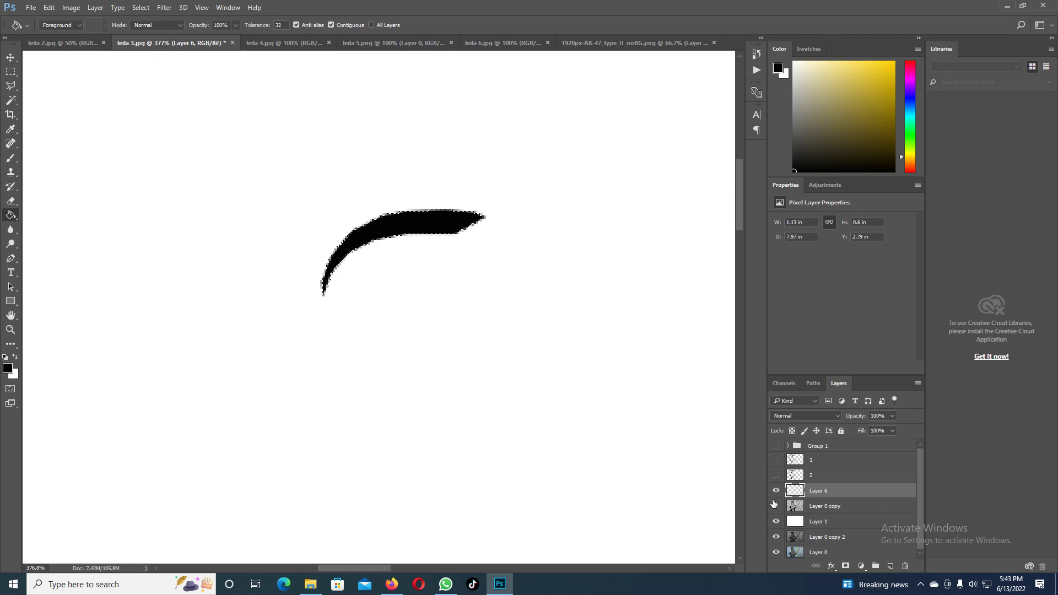
{"action": "left_click", "coordinate": [776, 507]}
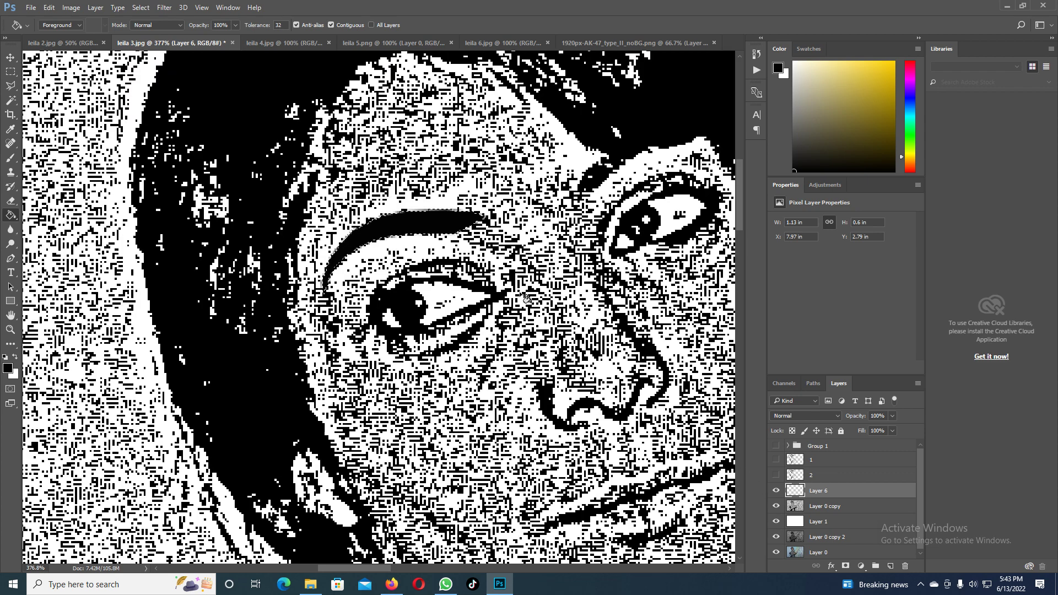
Add the outline of the eye below the eyebrow to the selection, subtract its white and highlight areas, and fill it with black
{"action": "left_click", "coordinate": [10, 86]}
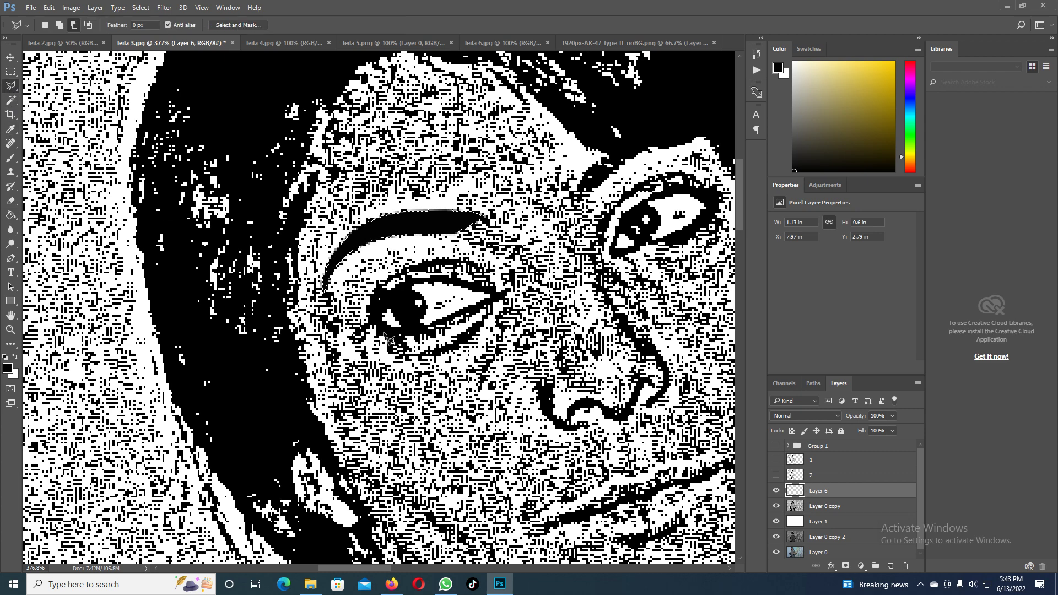
{"action": "left_click", "coordinate": [58, 25]}
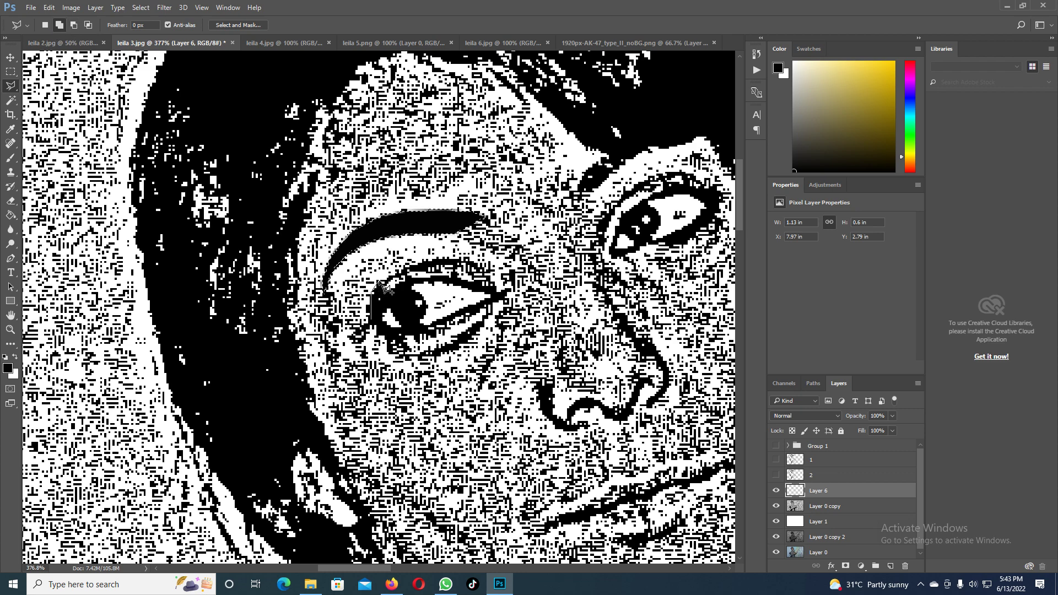
{"action": "mouse_move", "coordinate": [412, 282]}
{"action": "left_mouse_down"}
{"action": "mouse_move", "coordinate": [445, 276]}
{"action": "mouse_move", "coordinate": [514, 296]}
{"action": "mouse_move", "coordinate": [450, 317]}
{"action": "mouse_move", "coordinate": [460, 325]}
{"action": "mouse_move", "coordinate": [453, 335]}
{"action": "mouse_move", "coordinate": [400, 359]}
{"action": "mouse_move", "coordinate": [378, 329]}
{"action": "left_mouse_up"}
{"action": "left_click", "coordinate": [74, 25]}
{"action": "left_click", "coordinate": [73, 25]}
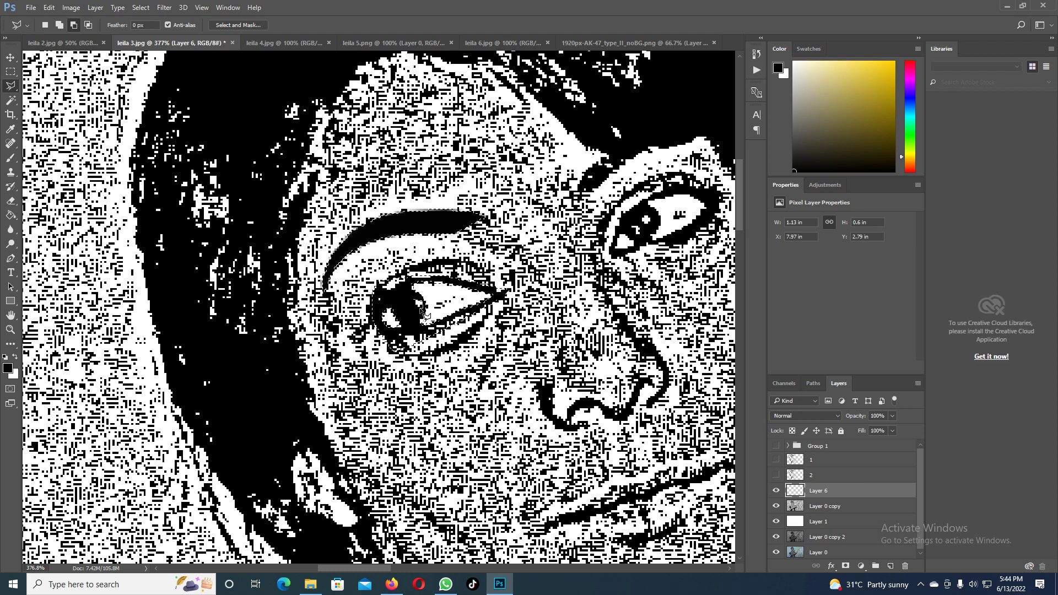
{"action": "left_click", "coordinate": [10, 215]}
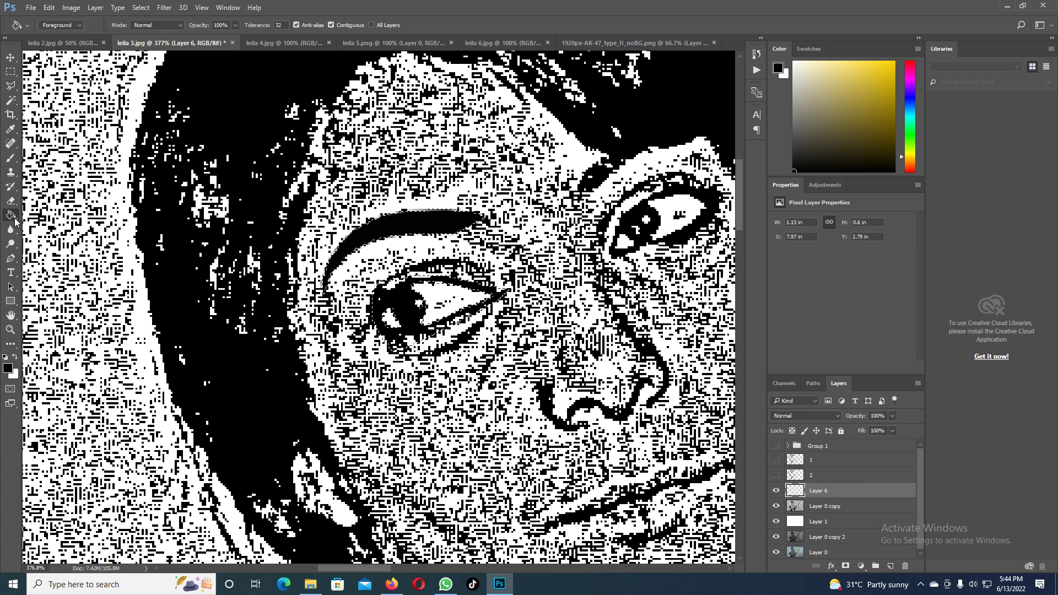
{"action": "left_click", "coordinate": [413, 331]}
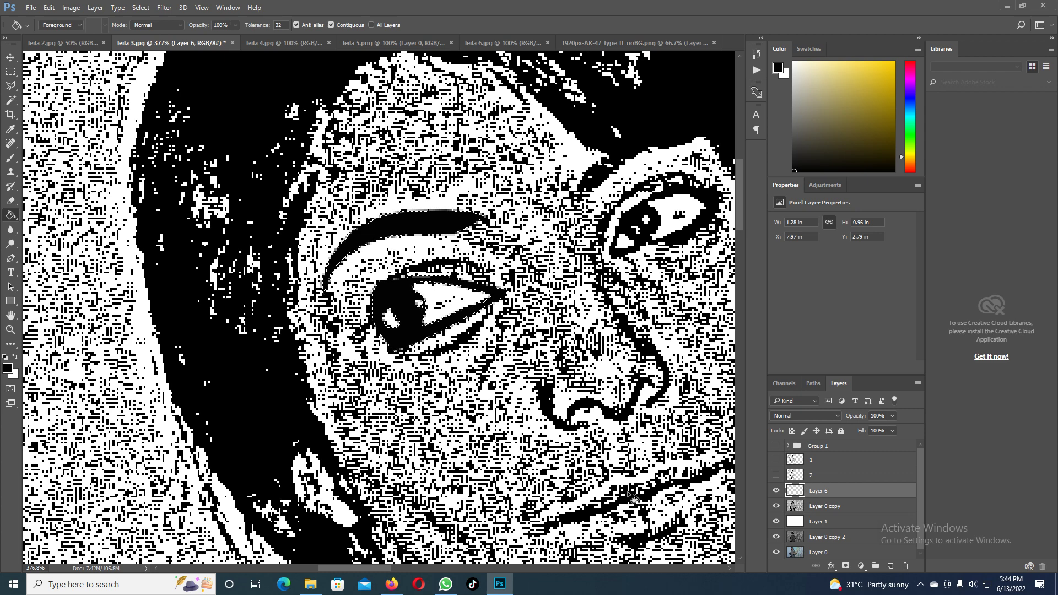
Hide Layer 0 copy and clear the selection around the filled eyebrow and eye
{"action": "left_click", "coordinate": [776, 506]}
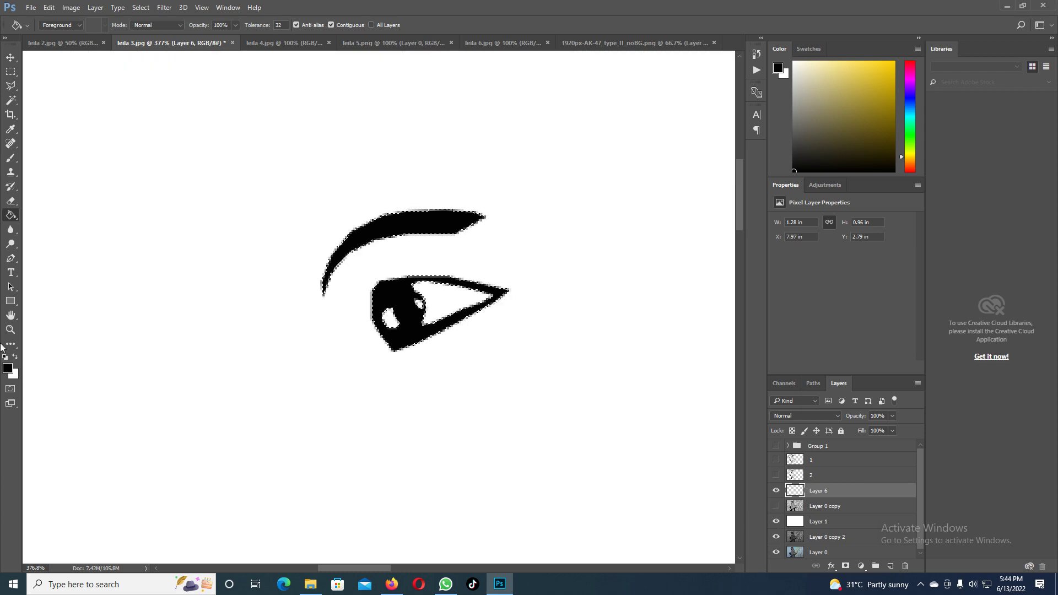
{"action": "left_click", "coordinate": [10, 86]}
{"action": "right_click", "coordinate": [152, 115]}
{"action": "left_click", "coordinate": [175, 125]}
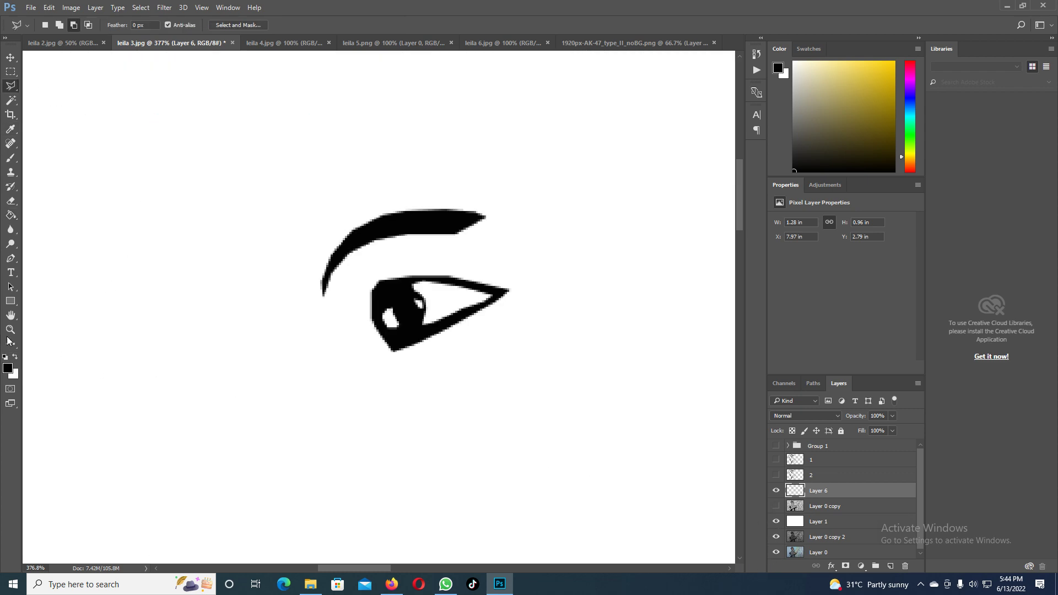
Hide Layer 6 and show the layer named "2" to view the whole stencil figure on white
{"action": "key", "text": "z"}
{"action": "left_click_drag", "start_coordinate": [425, 359], "coordinate": [347, 342]}
{"action": "left_click_drag", "start_coordinate": [275, 199], "coordinate": [481, 309]}
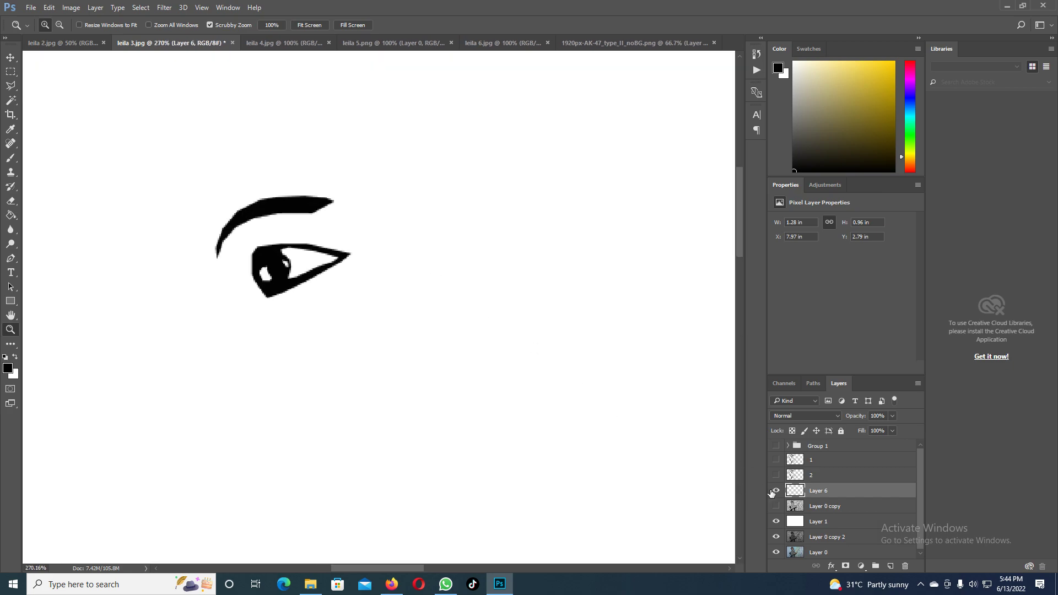
{"action": "left_click", "coordinate": [775, 491]}
{"action": "left_click", "coordinate": [776, 475]}
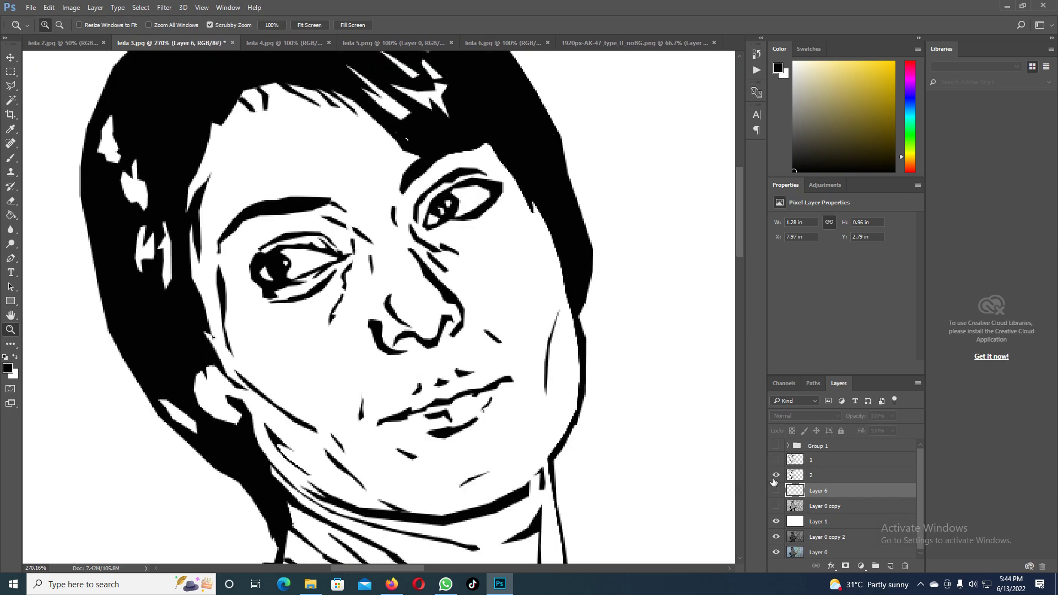
{"action": "left_click_drag", "start_coordinate": [445, 378], "coordinate": [331, 343]}
{"action": "left_click_drag", "start_coordinate": [326, 291], "coordinate": [357, 315]}
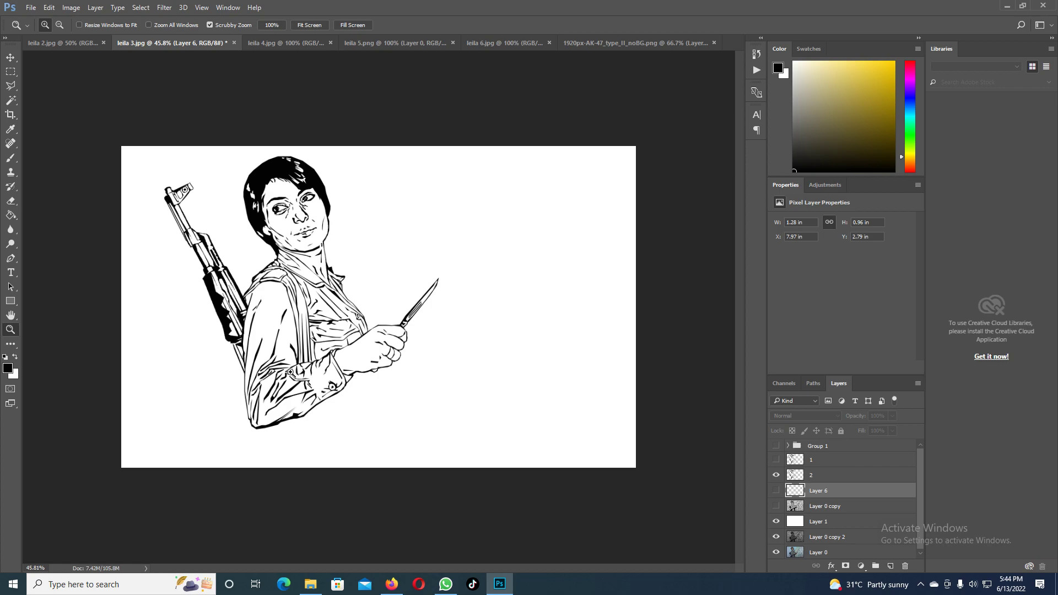
{"action": "left_click_drag", "start_coordinate": [300, 238], "coordinate": [314, 241]}
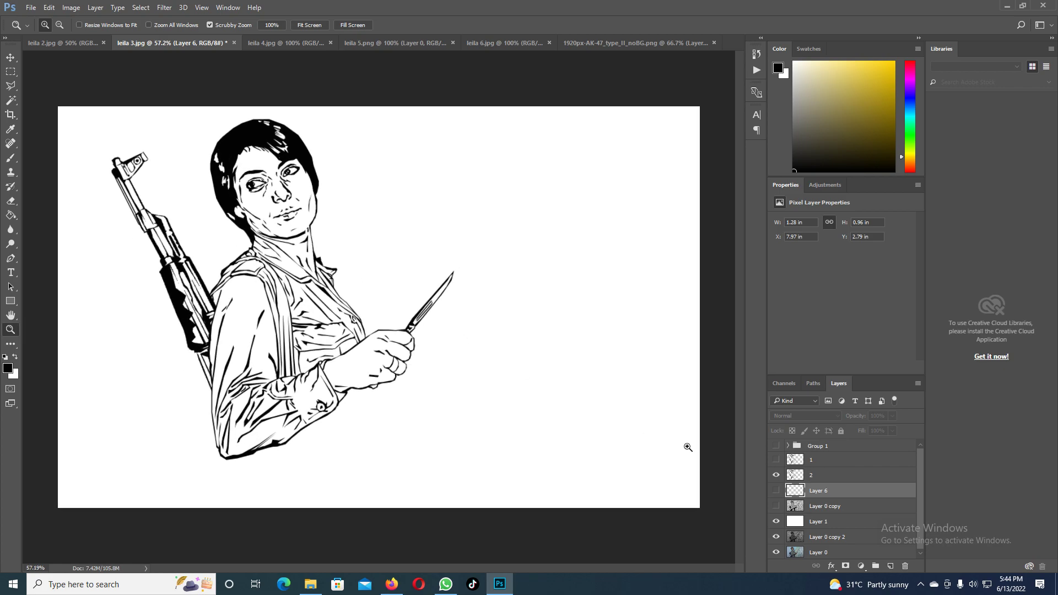
Show the layer named "1" in place of layer "2" and make it the active layer
{"action": "left_click", "coordinate": [775, 460]}
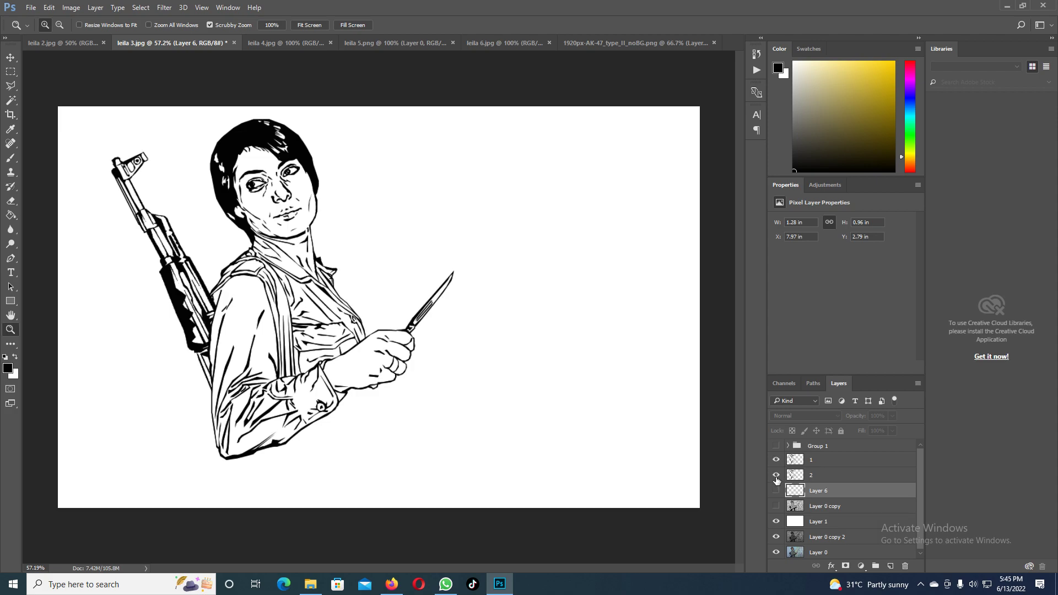
{"action": "left_click", "coordinate": [776, 476]}
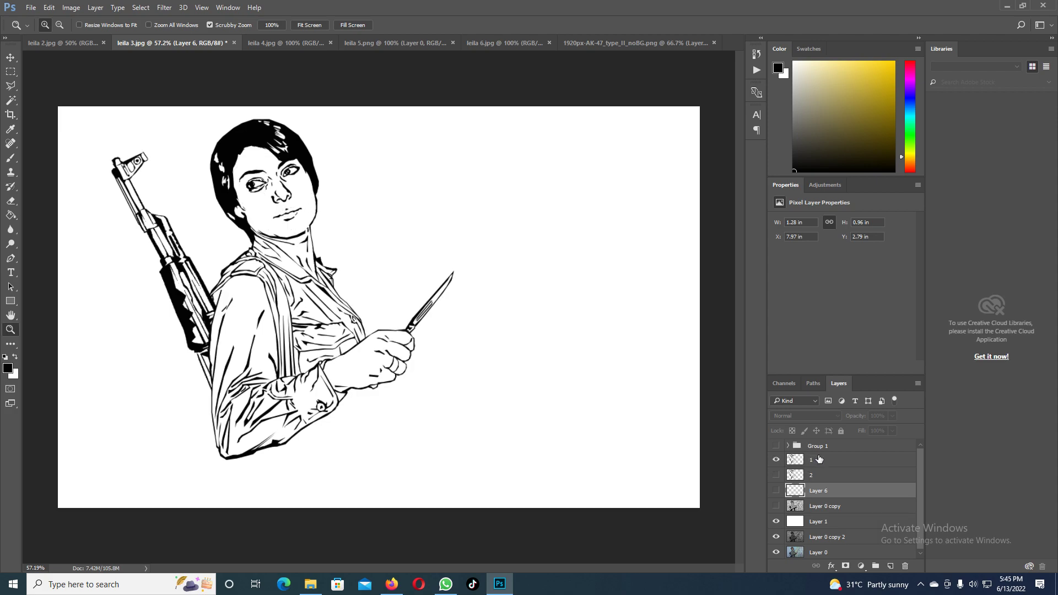
{"action": "left_click", "coordinate": [821, 460]}
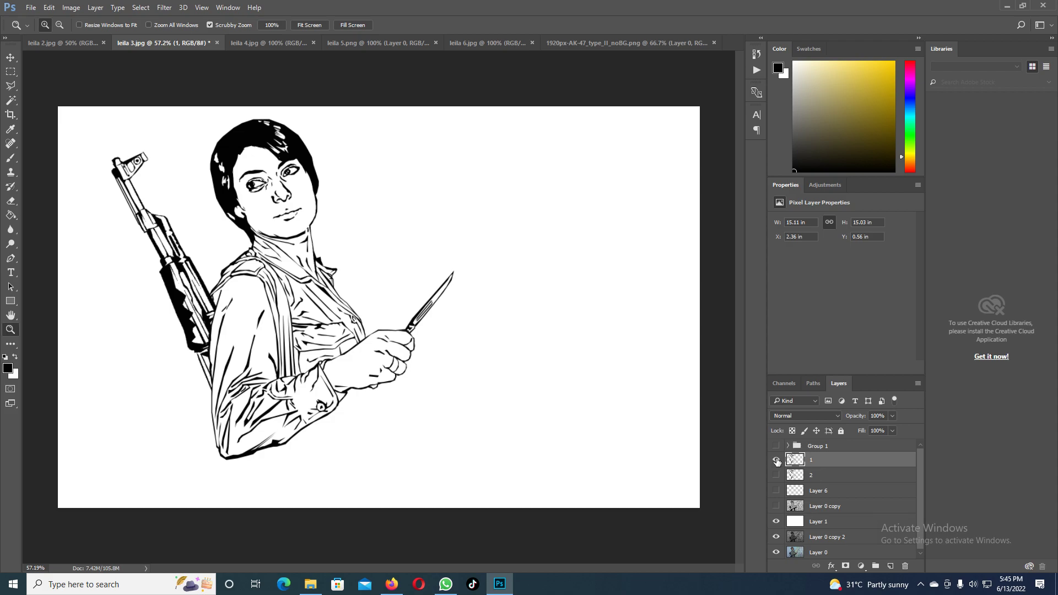
Compare the facial detail of layers "1" and "2" by switching their visibility repeatedly, leaving "1" shown and "2" hidden
{"action": "left_click", "coordinate": [776, 461]}
{"action": "left_click", "coordinate": [776, 460]}
{"action": "left_click", "coordinate": [777, 460]}
{"action": "left_click", "coordinate": [776, 460]}
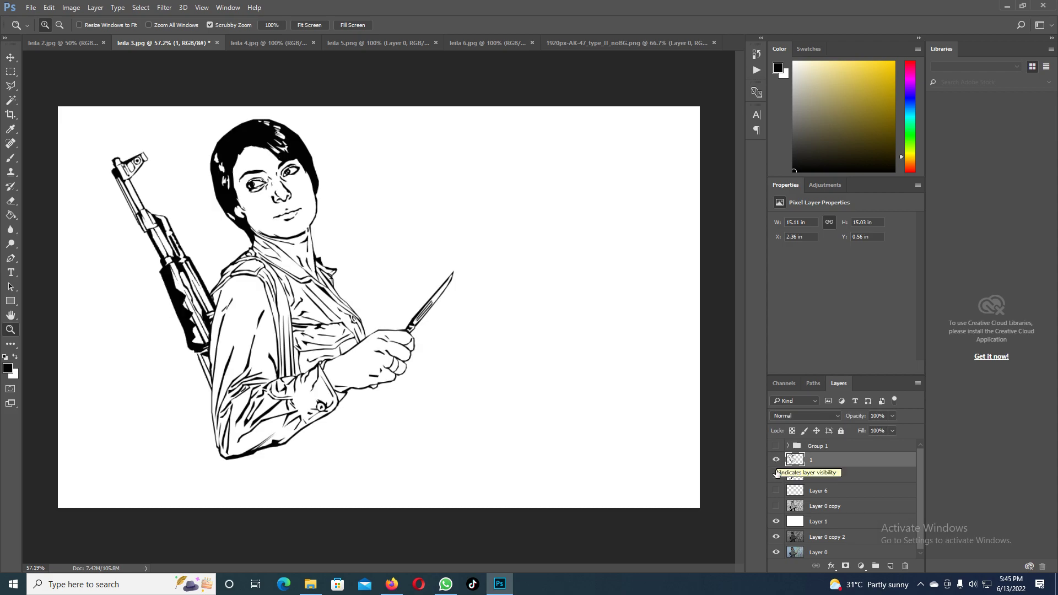
{"action": "left_click", "coordinate": [776, 475]}
{"action": "left_click", "coordinate": [777, 465]}
{"action": "left_click", "coordinate": [777, 466]}
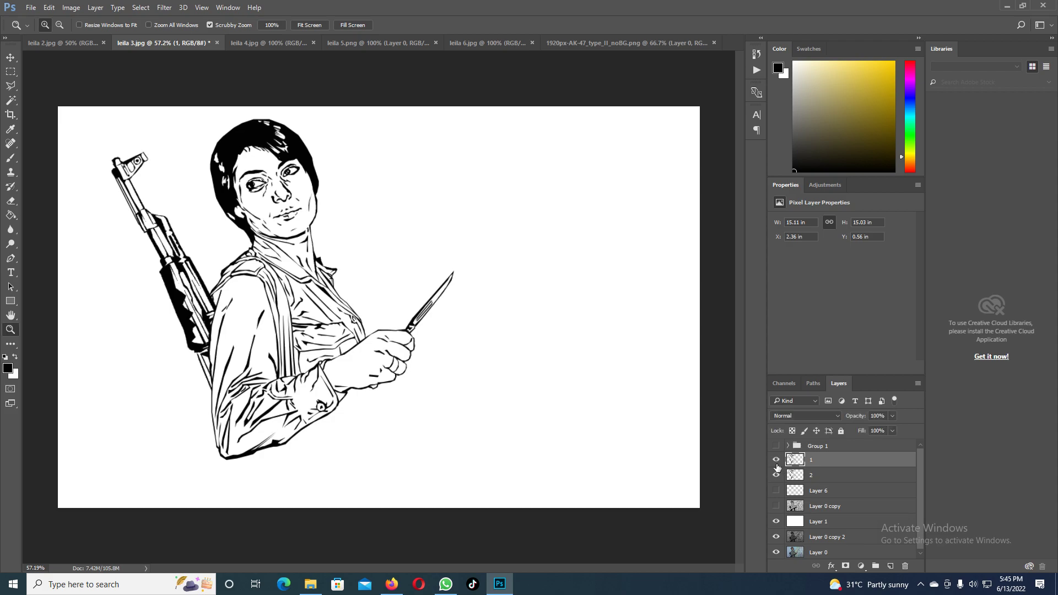
{"action": "left_click", "coordinate": [777, 465]}
{"action": "left_click", "coordinate": [777, 466]}
{"action": "left_click", "coordinate": [779, 475]}
{"action": "left_click", "coordinate": [777, 475]}
{"action": "left_click", "coordinate": [777, 475]}
{"action": "left_click", "coordinate": [776, 475]}
{"action": "left_click", "coordinate": [776, 460]}
{"action": "left_click", "coordinate": [775, 475]}
{"action": "left_click", "coordinate": [776, 460]}
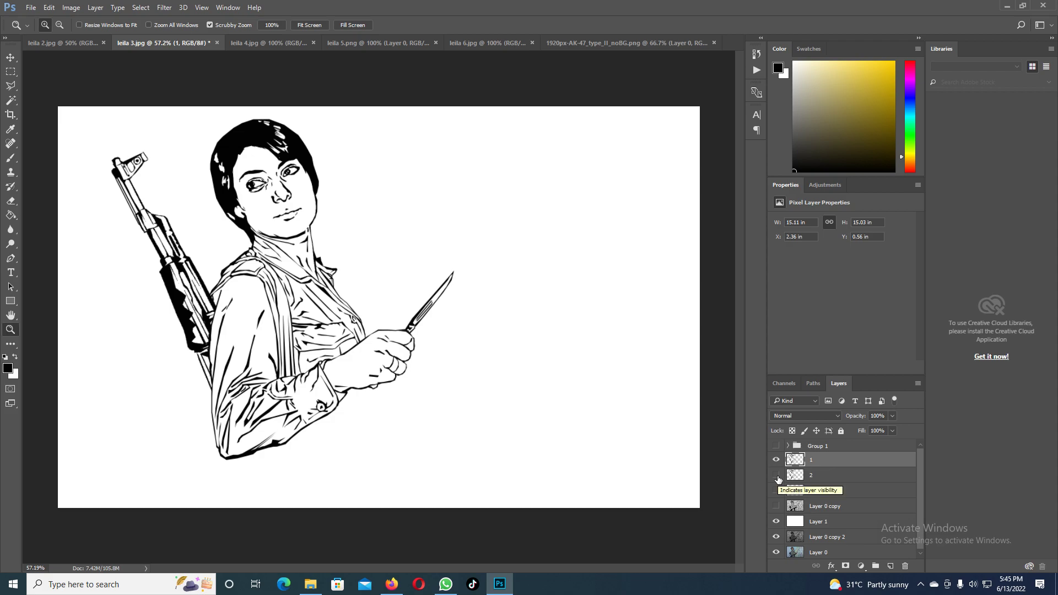